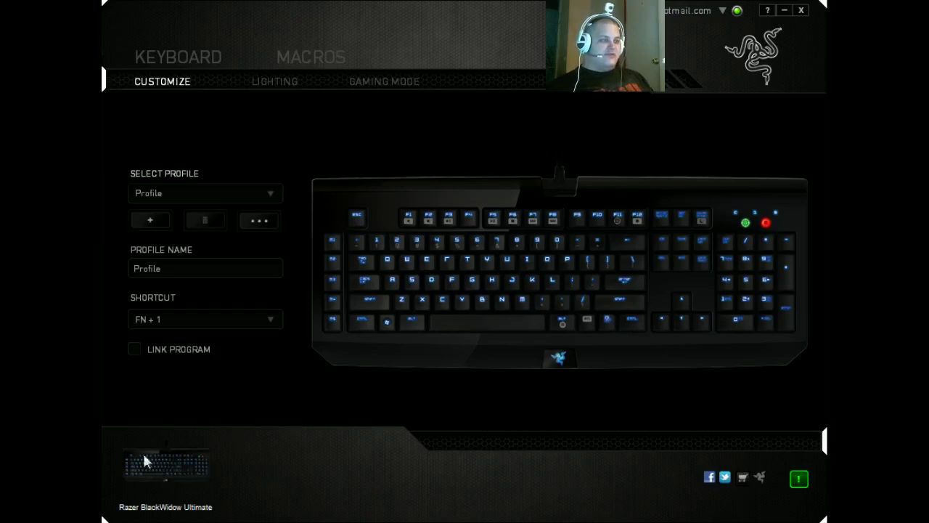
Create a new keyboard macro and name it Medssss.
click(312, 57)
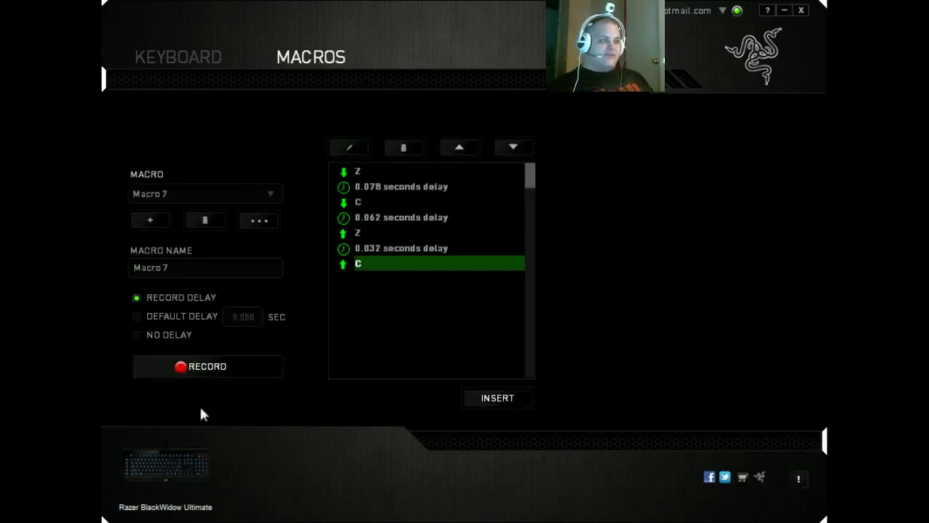
click(150, 220)
click(167, 267)
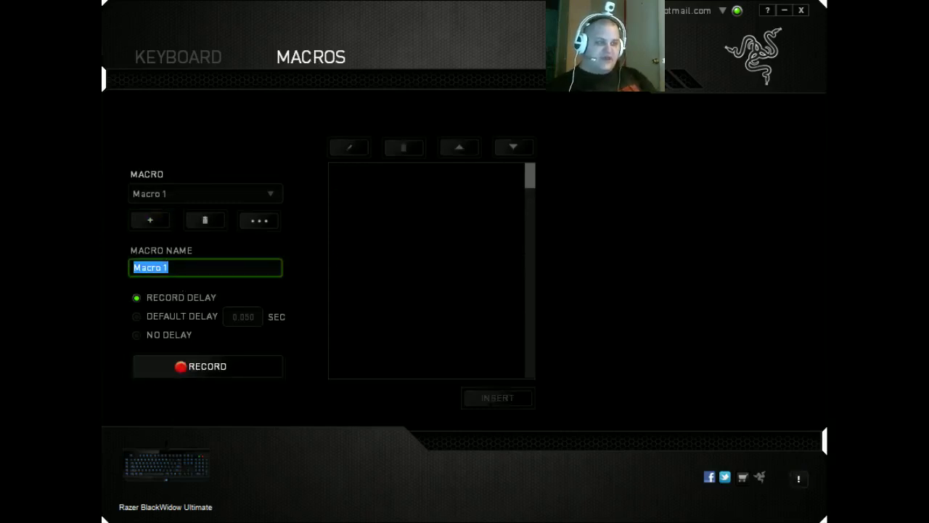
text(Medssss)
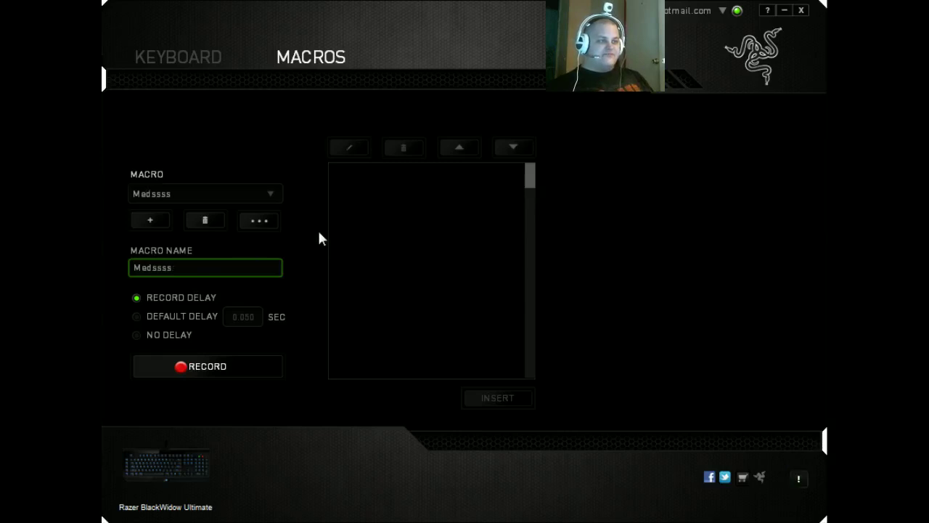
click(230, 369)
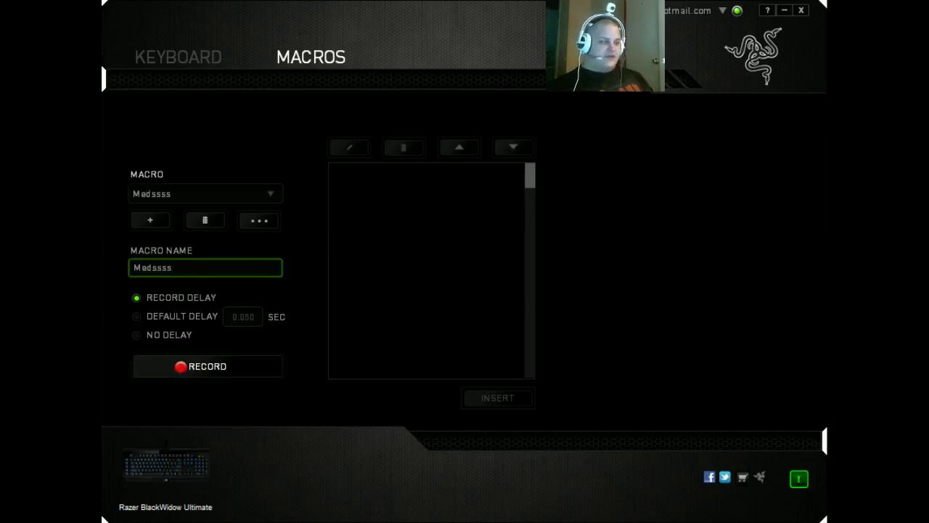
click(535, 435)
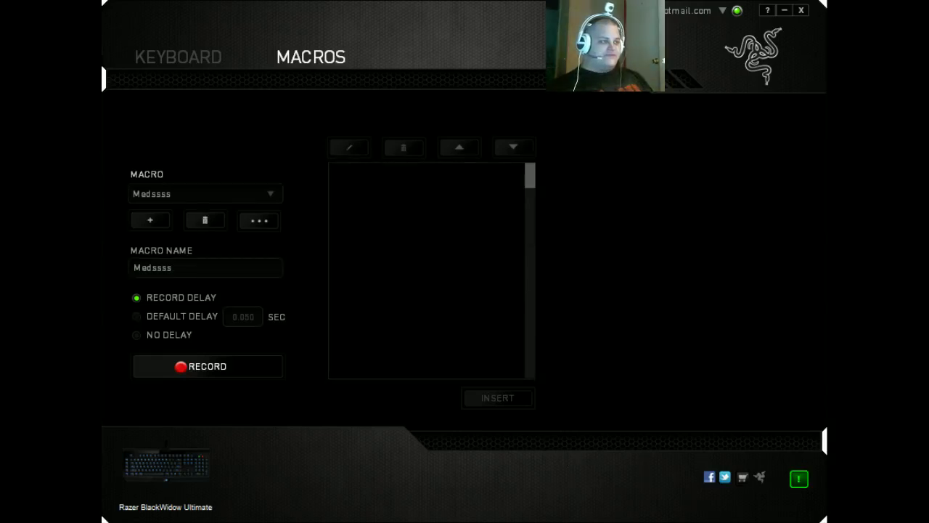
click(206, 267)
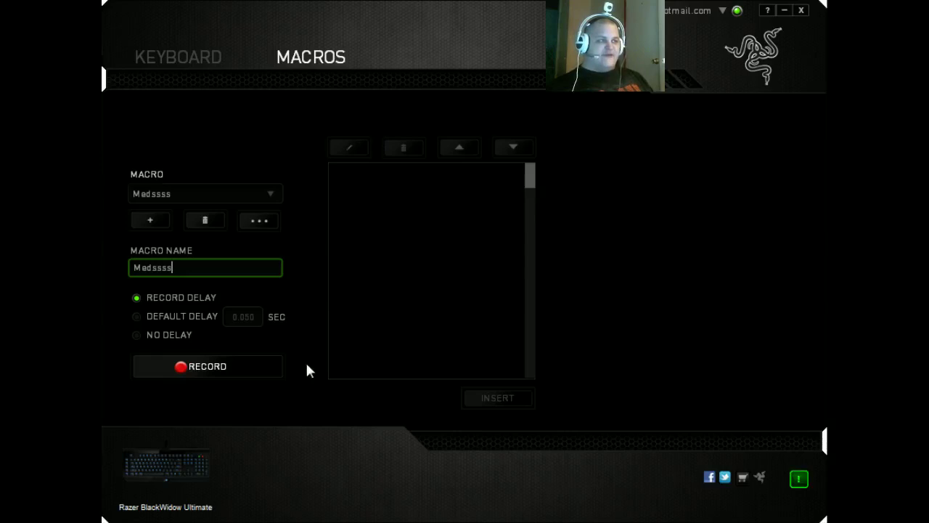
click(282, 376)
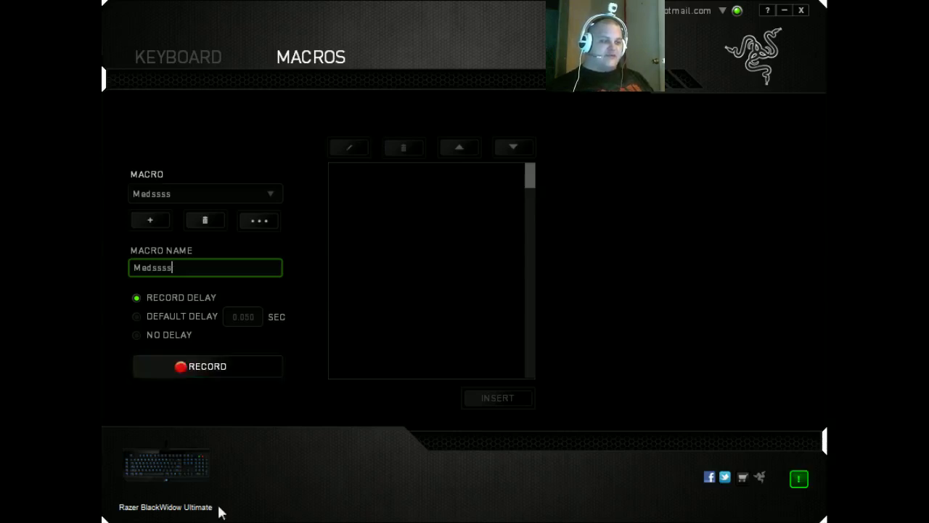
Record the keystroke sequence 4, 4, 5, 5, 6, 6, `, 1 with recorded delays into the Medssss macro and stop recording.
click(204, 366)
key(4)
key(4)
key(5)
key(5)
key(6)
key(6)
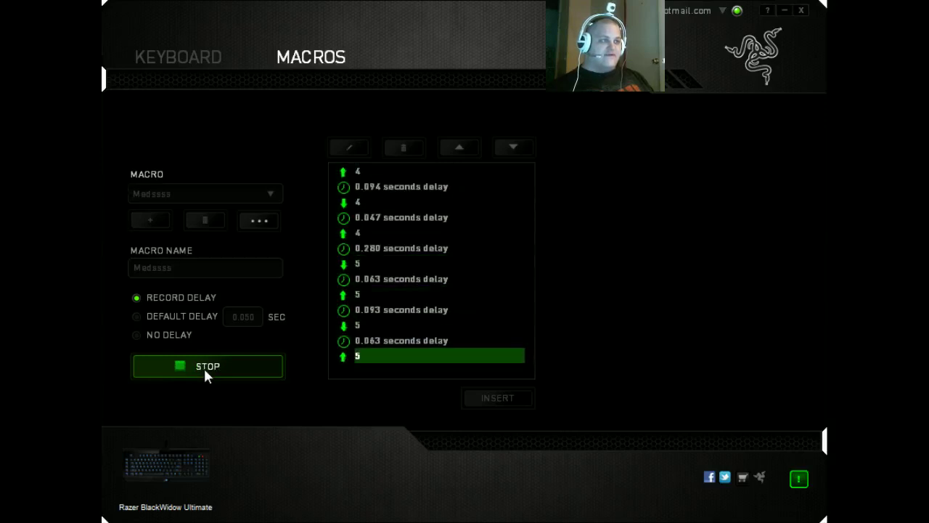
key(grave)
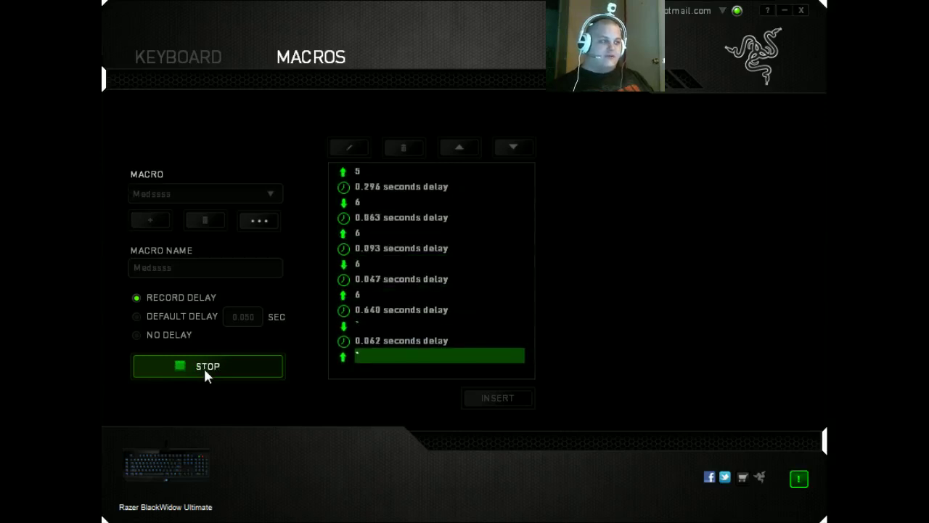
key(1)
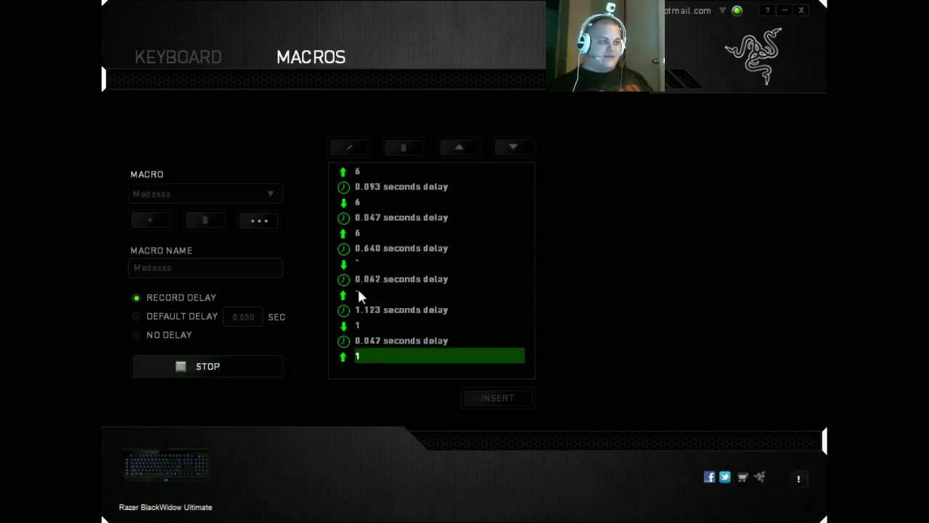
click(206, 370)
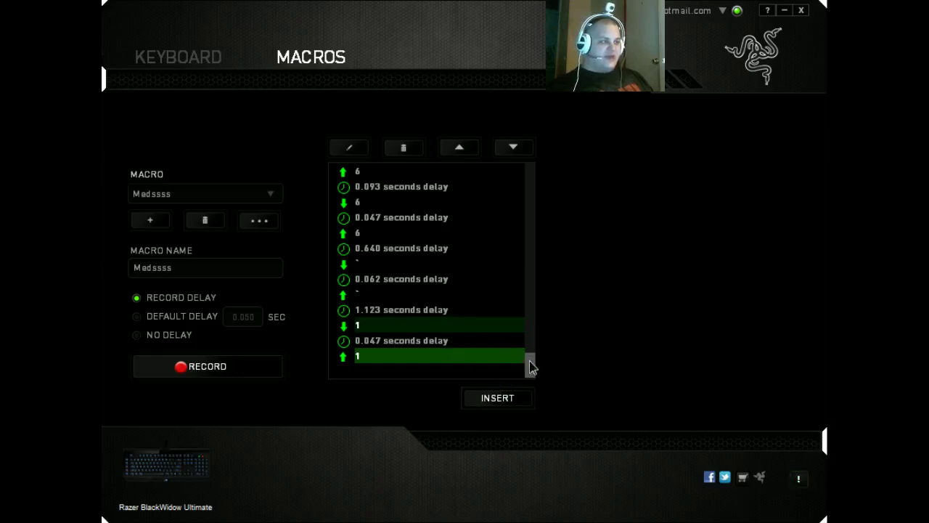
Set the delay between the first 4's key-down and key-up events to 0.020 seconds.
drag(529, 365, 559, 405)
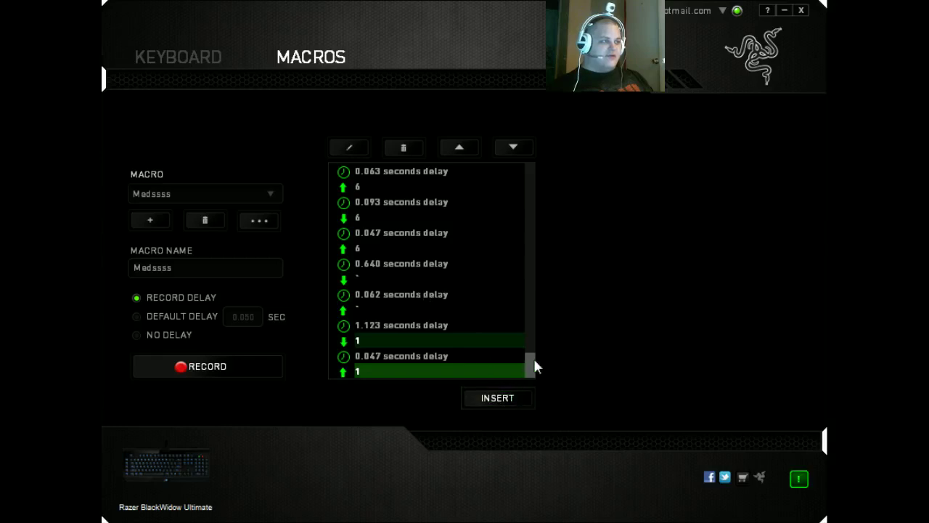
drag(535, 365, 564, 189)
click(446, 186)
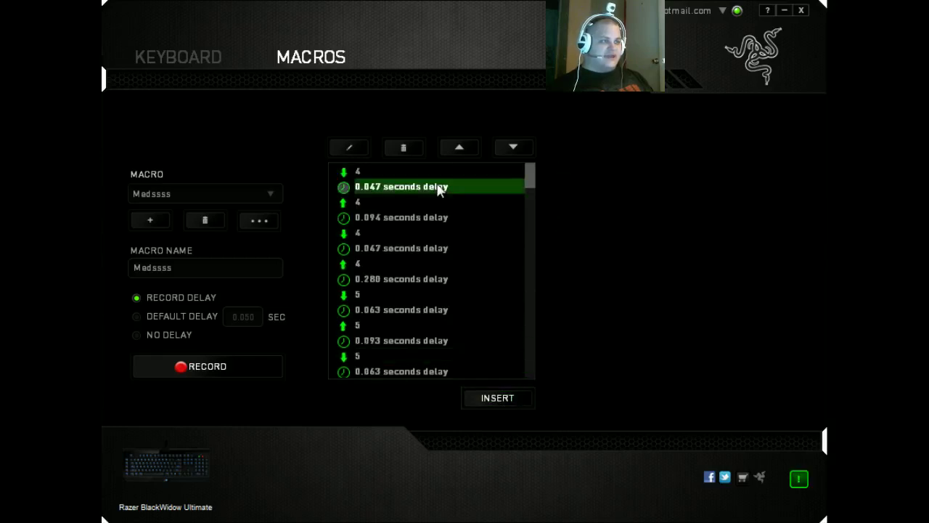
click(334, 143)
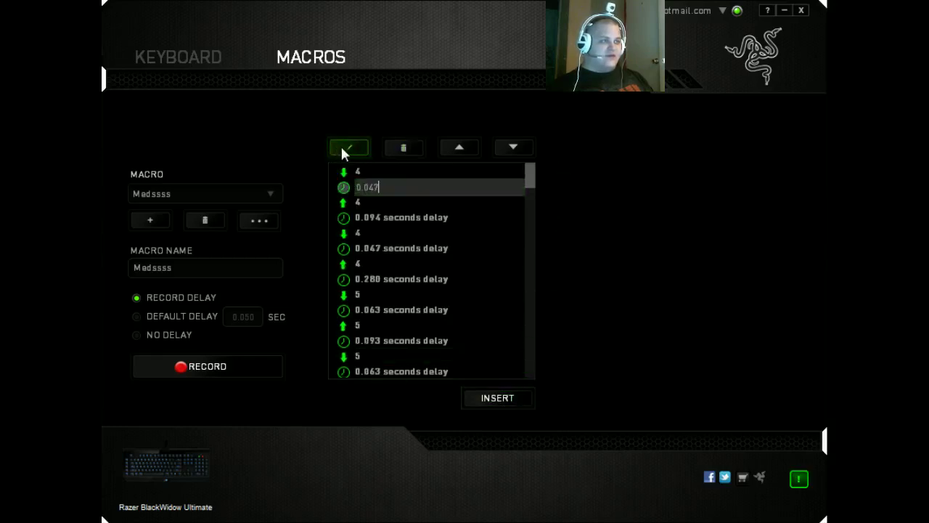
key(BackSpace)
key(BackSpace)
text(10)
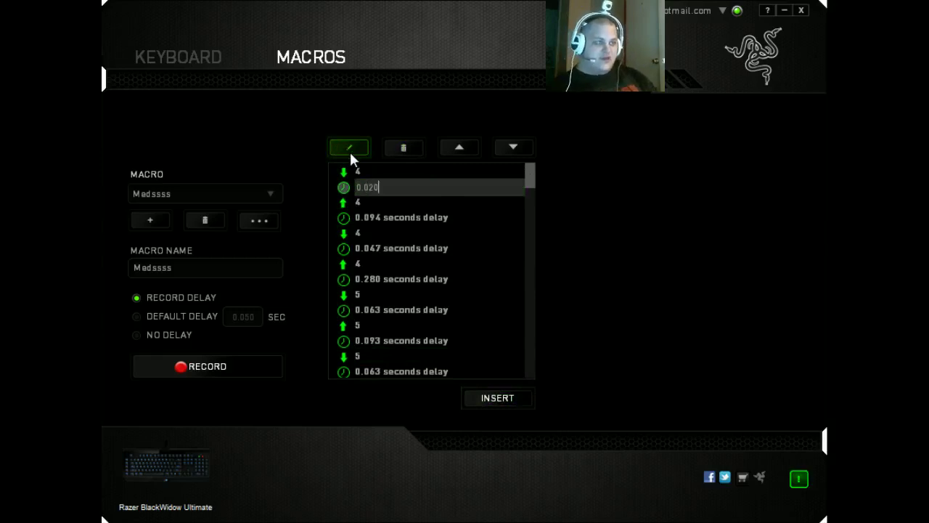
key(Return)
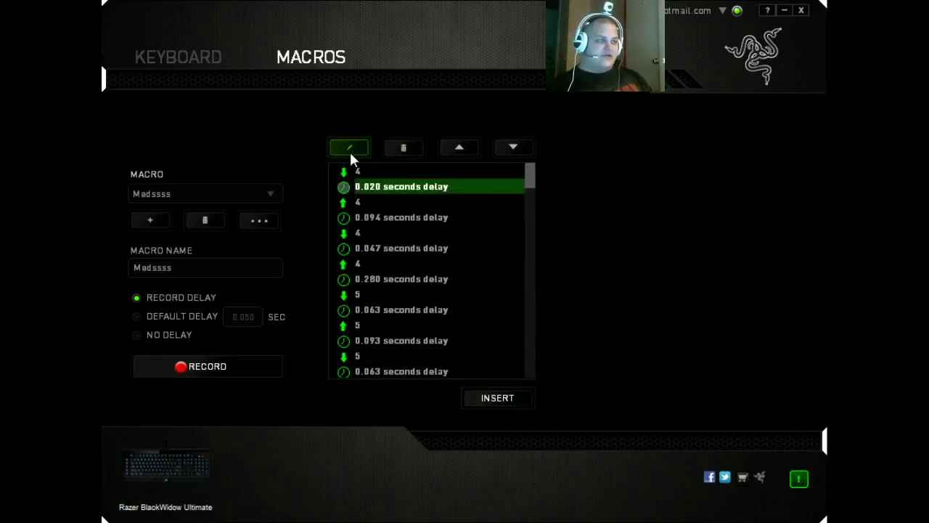
Set the delay between the two 4 keystrokes to 0.020 seconds.
click(404, 218)
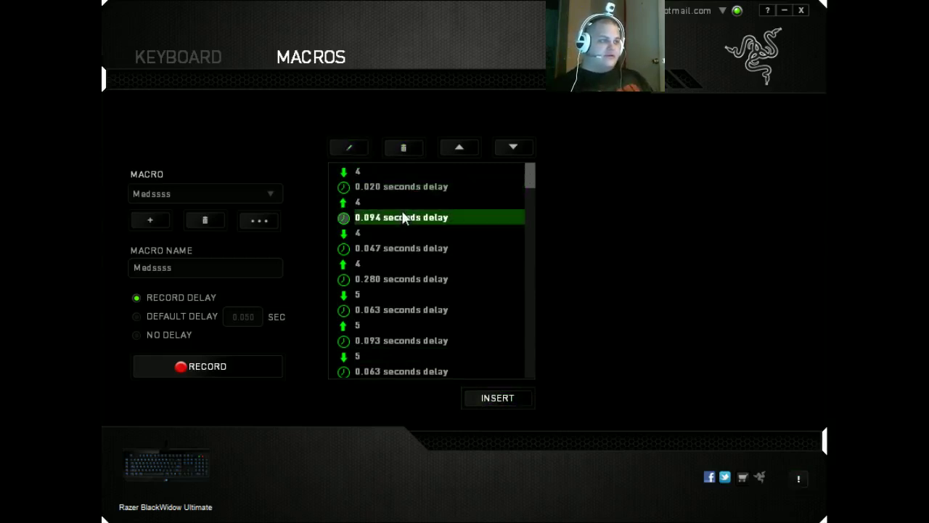
click(346, 151)
key(BackSpace)
key(BackSpace)
text(20)
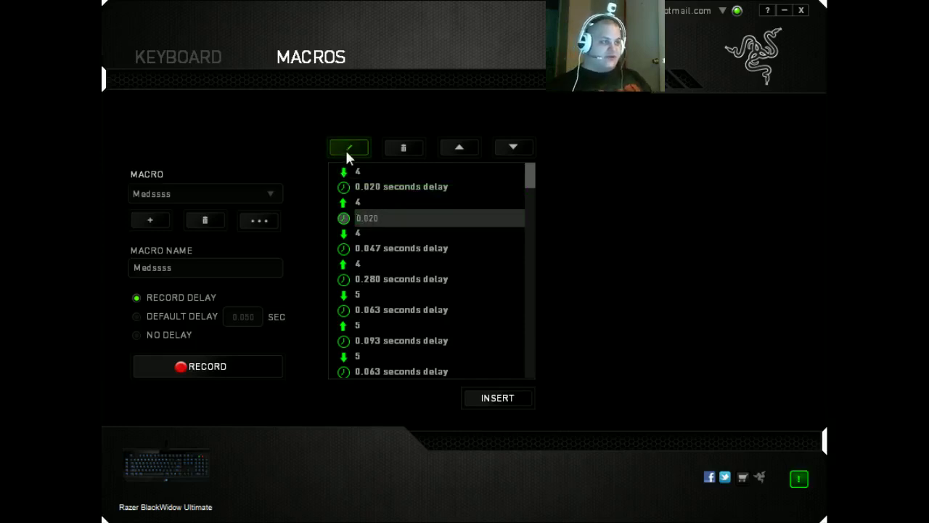
key(Return)
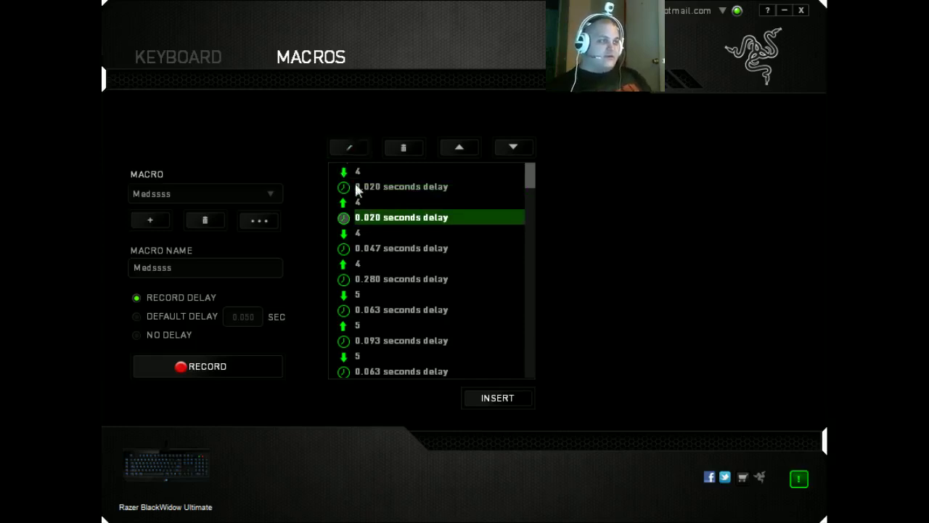
Set the delay between the second 4's key-down and key-up events to 0.020 seconds.
click(363, 249)
click(352, 149)
key(BackSpace)
key(BackSpace)
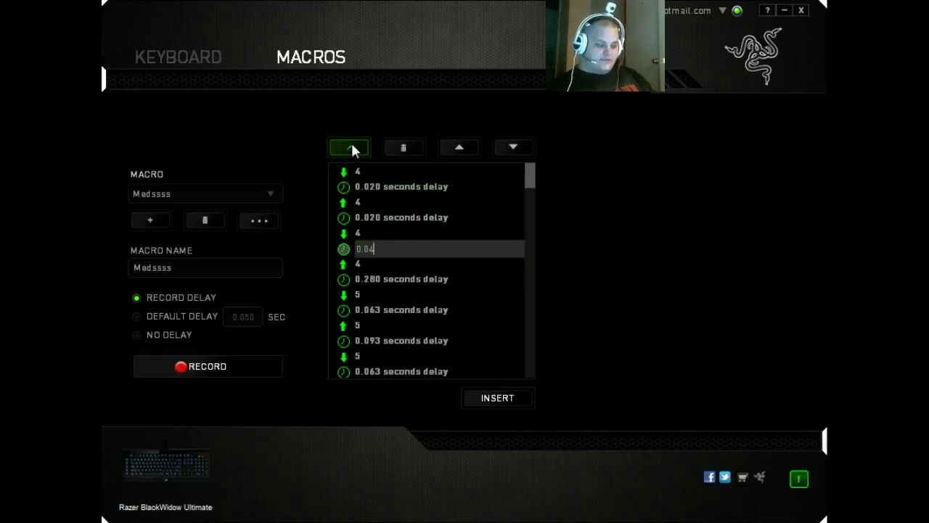
text(20)
key(Return)
Set the delay between the last 4 and the first 5 to 0.020 seconds.
click(430, 281)
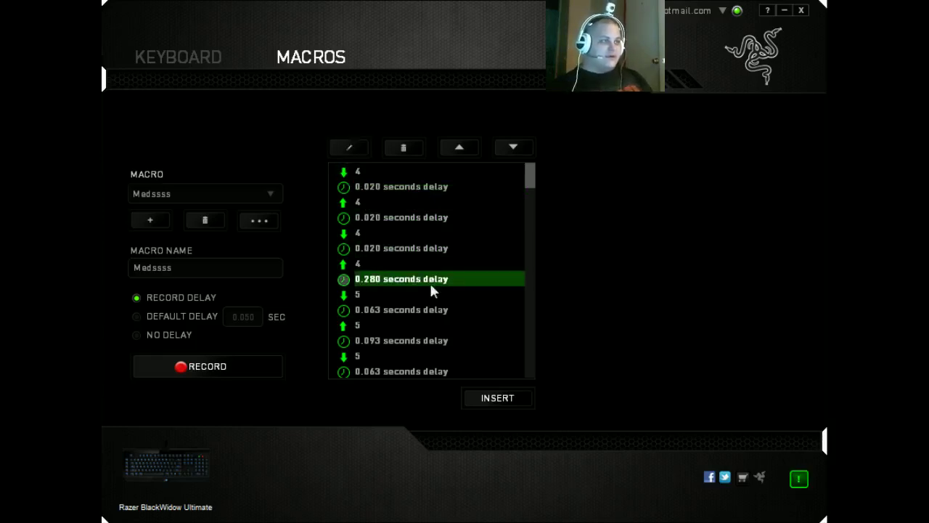
click(338, 145)
key(BackSpace)
key(BackSpace)
key(BackSpace)
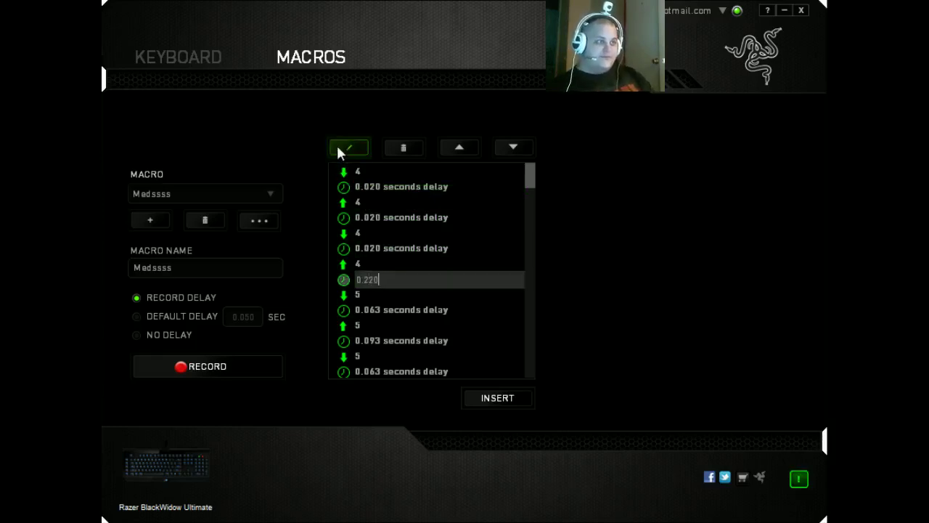
text(020)
key(Return)
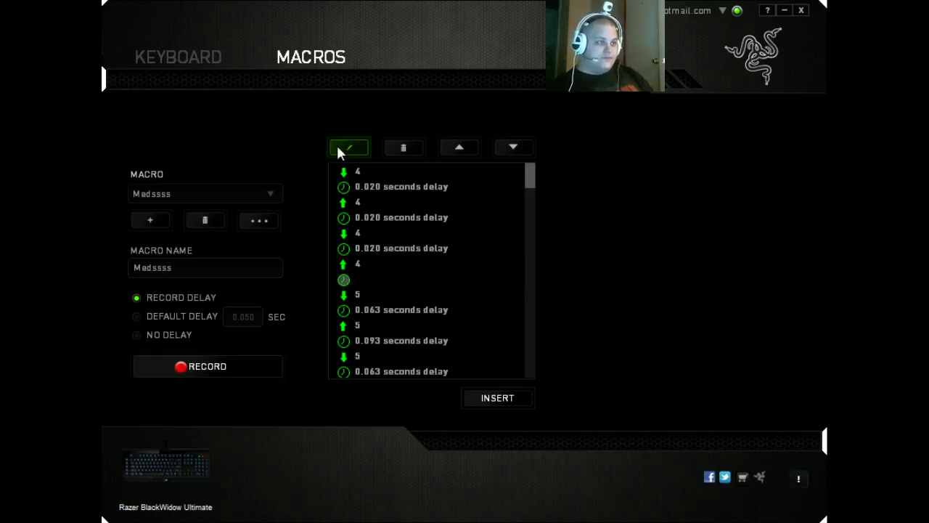
Set the delay between the first 5's key-down and key-up events to 0.020 seconds.
click(406, 310)
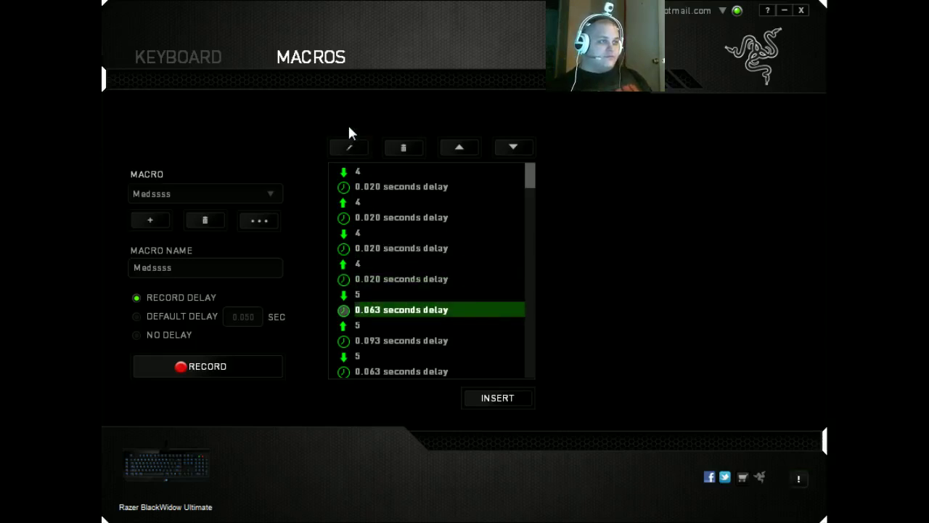
click(348, 149)
key(BackSpace)
key(BackSpace)
key(BackSpace)
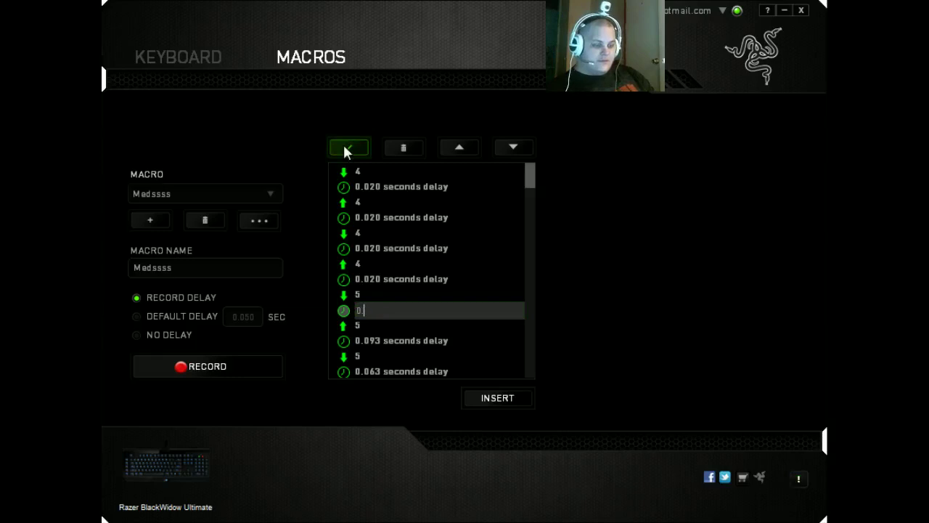
text(020)
key(Return)
Set the delay between the two 5 keystrokes to 0.020 seconds.
click(427, 324)
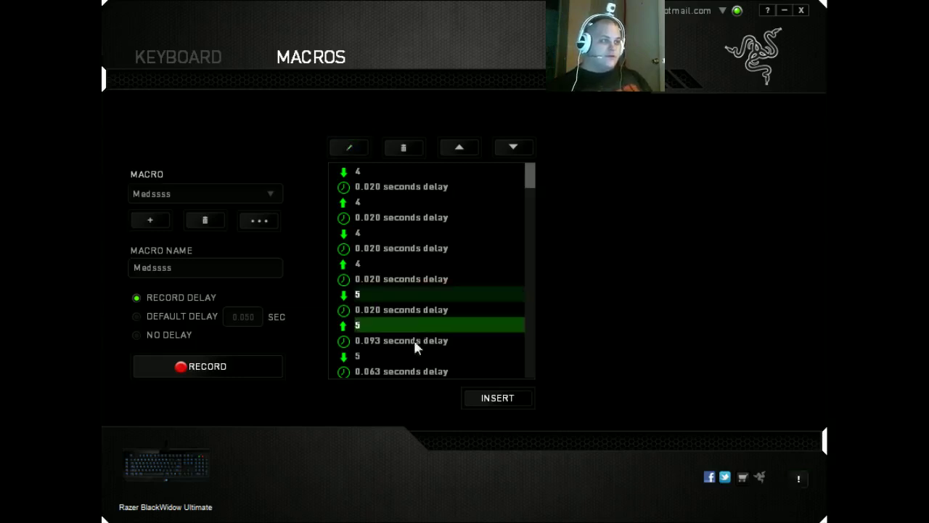
click(414, 340)
click(351, 147)
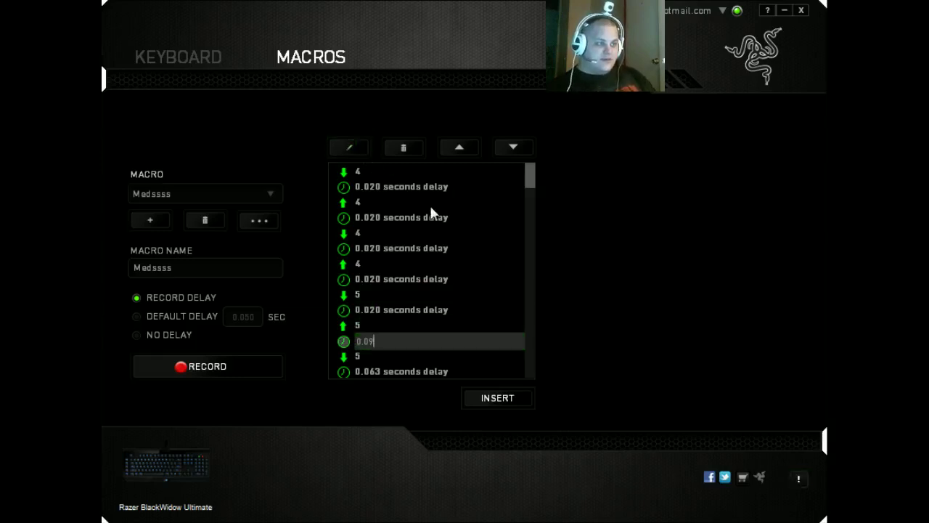
key(BackSpace)
key(BackSpace)
key(BackSpace)
key(BackSpace)
key(BackSpace)
text(0.020)
key(Return)
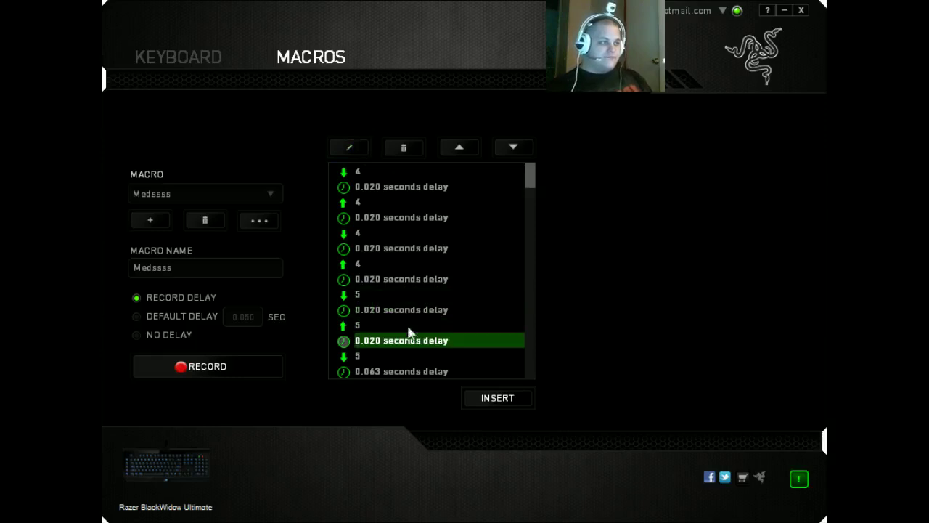
Set the delay between the second 5's key-down and key-up events to 0.020 seconds.
click(383, 357)
click(385, 371)
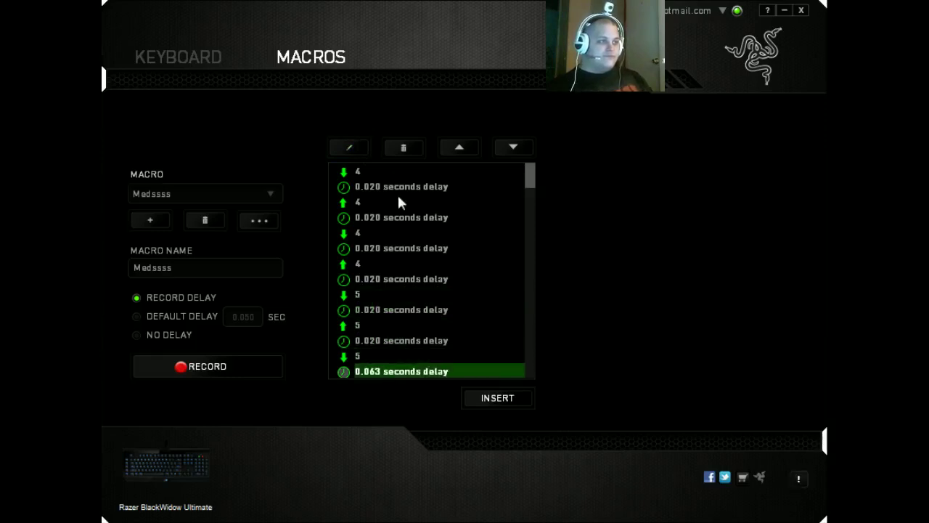
click(362, 152)
key(BackSpace)
key(BackSpace)
text(20)
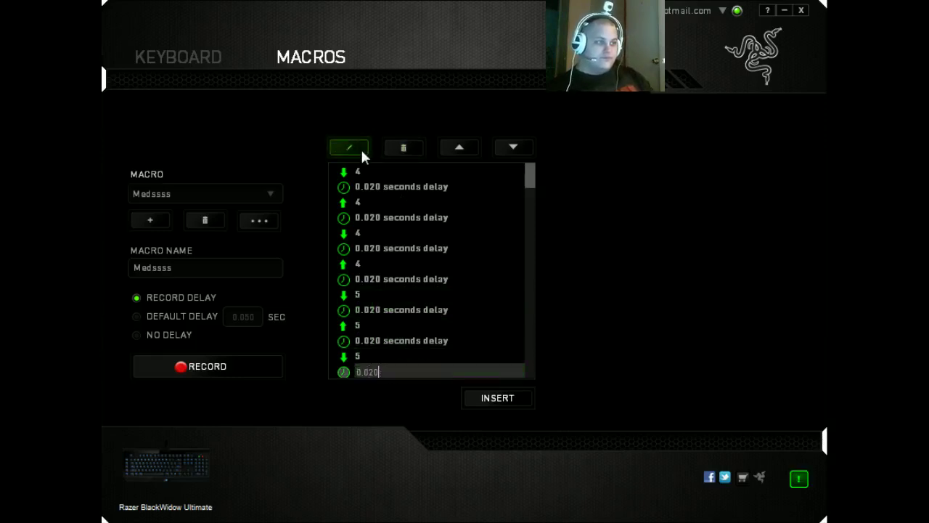
key(Return)
Set the delay between the last 5 and the first 6 to 0.020 seconds.
scroll(420, 227, down, 3)
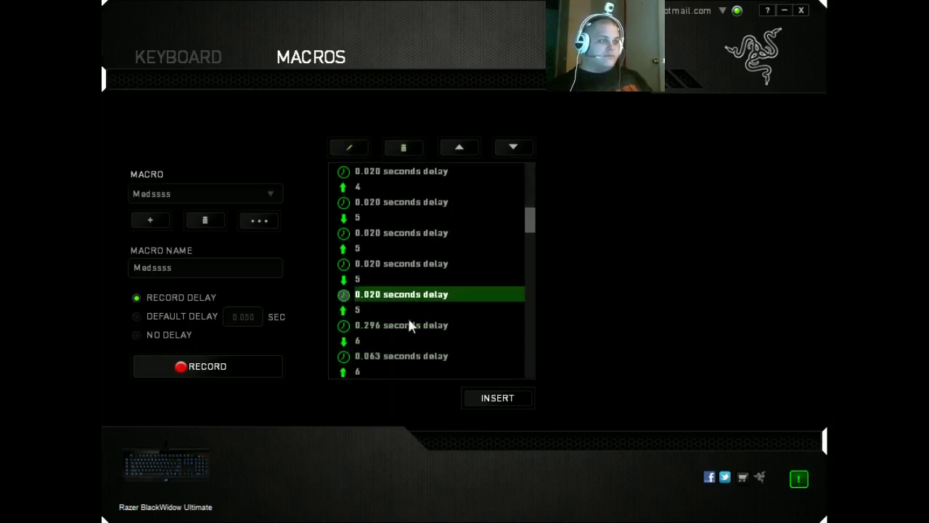
click(407, 324)
click(353, 152)
key(BackSpace)
key(BackSpace)
key(BackSpace)
key(BackSpace)
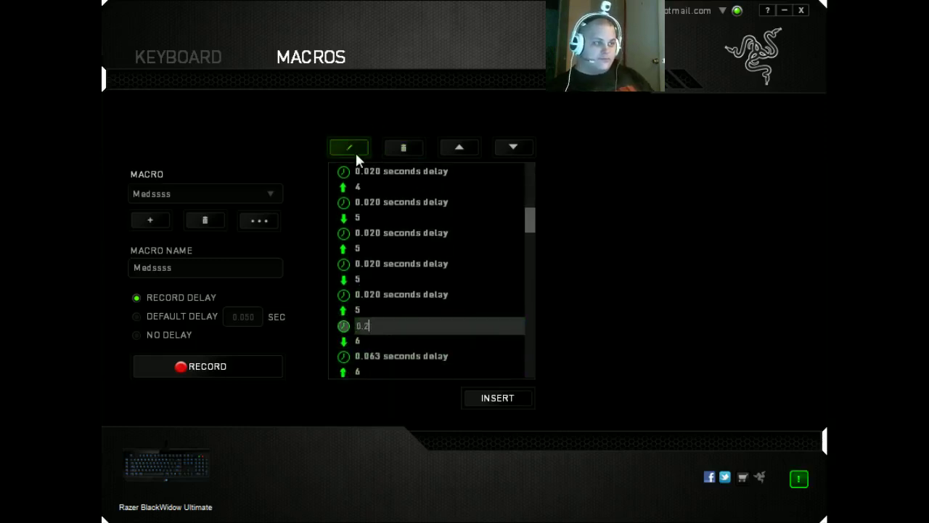
text(.020)
key(Return)
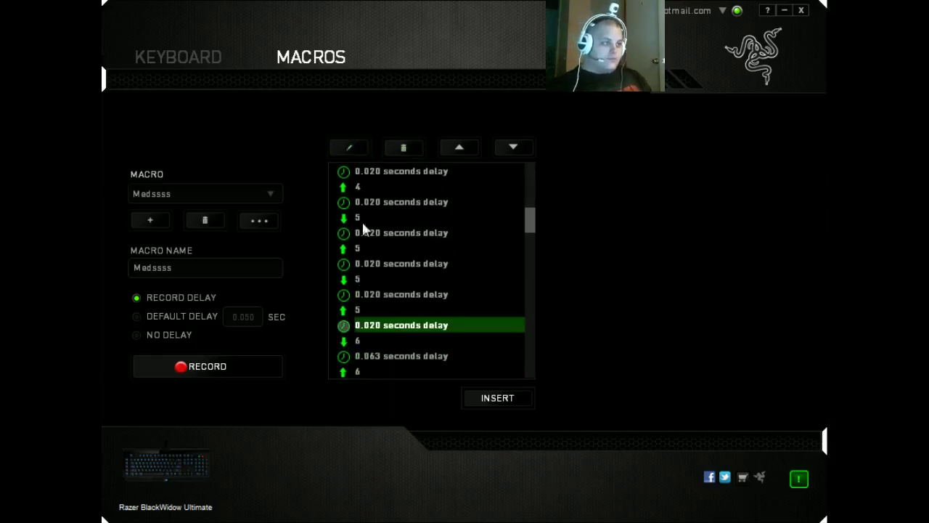
Set the delay between the first 6's key-down and key-up events to 0.020 seconds.
click(403, 357)
click(355, 148)
key(BackSpace)
key(BackSpace)
key(BackSpace)
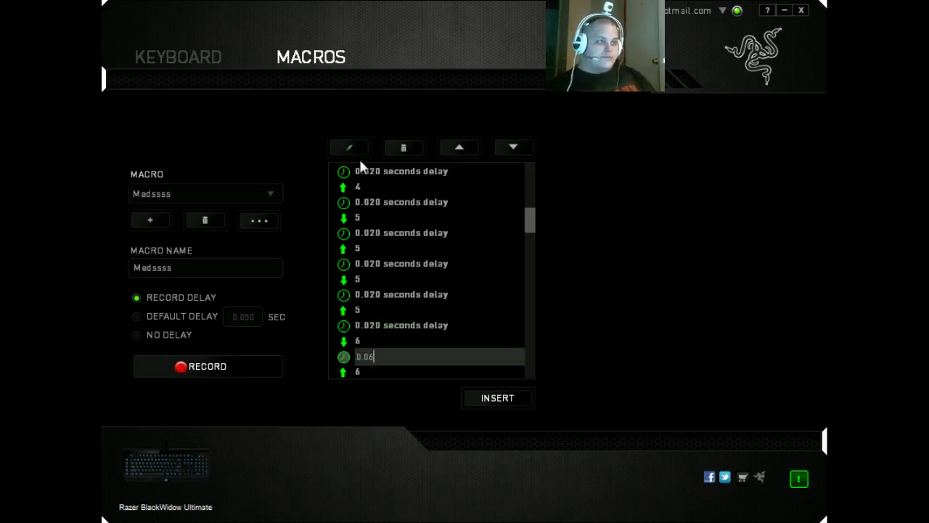
text(020)
key(Return)
scroll(482, 244, down, 3)
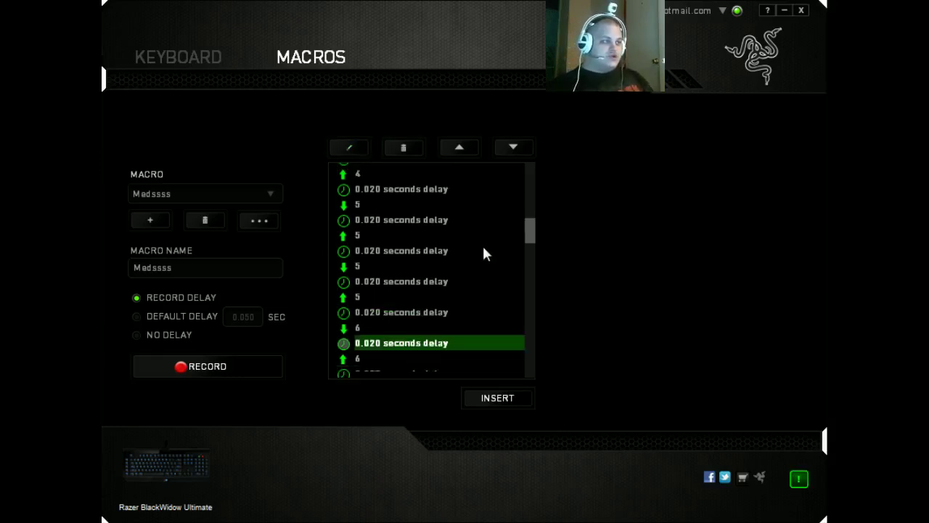
Set the delay between the two 6 keystrokes to 0.020 seconds.
click(432, 295)
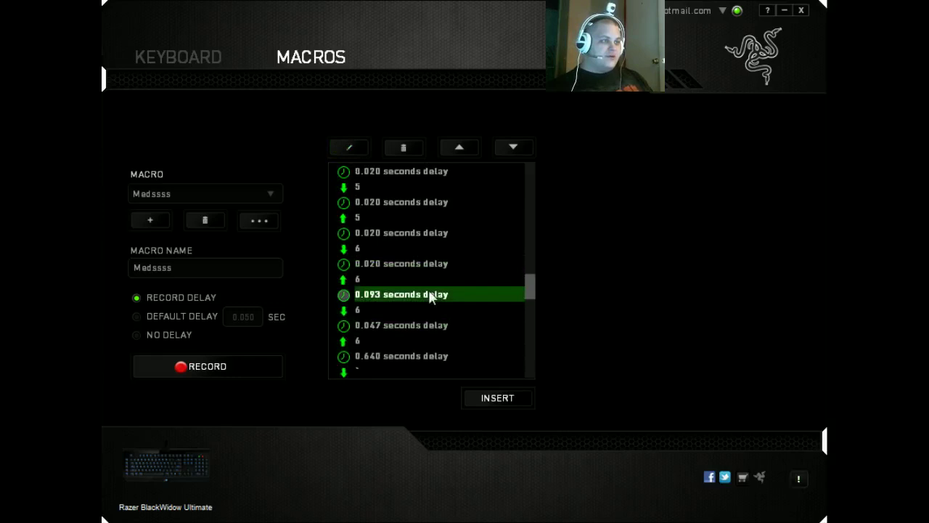
click(348, 148)
key(BackSpace)
key(BackSpace)
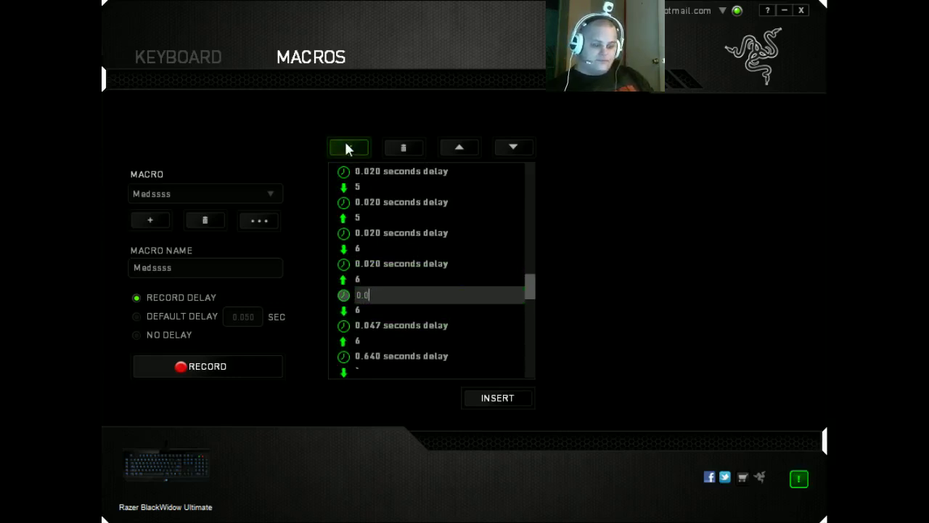
text(20)
key(Return)
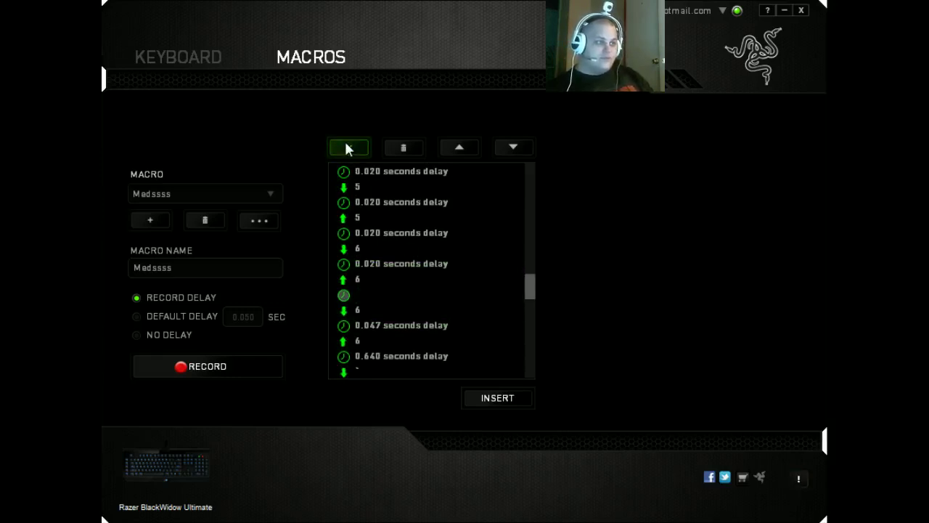
Set the delay between the second 6's key-down and key-up events to 0.020 seconds.
click(414, 325)
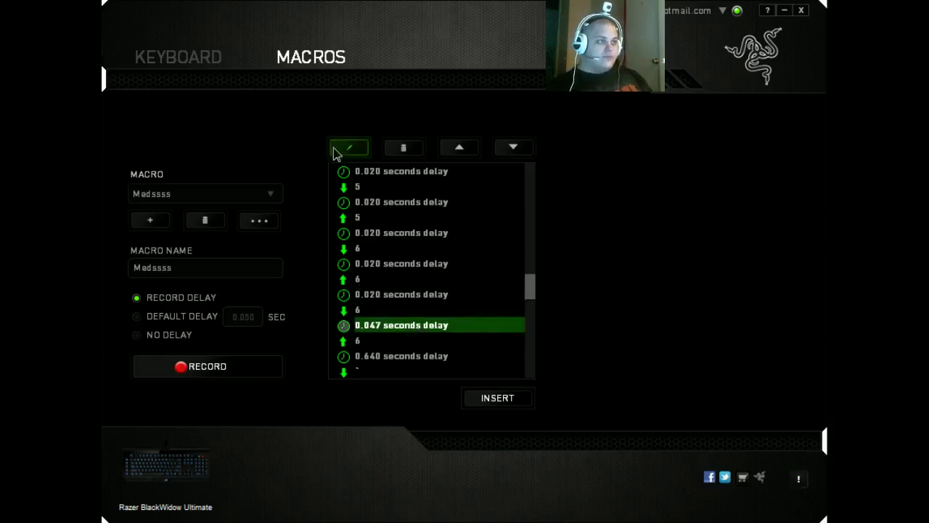
click(333, 145)
key(BackSpace)
key(BackSpace)
text(20)
key(Return)
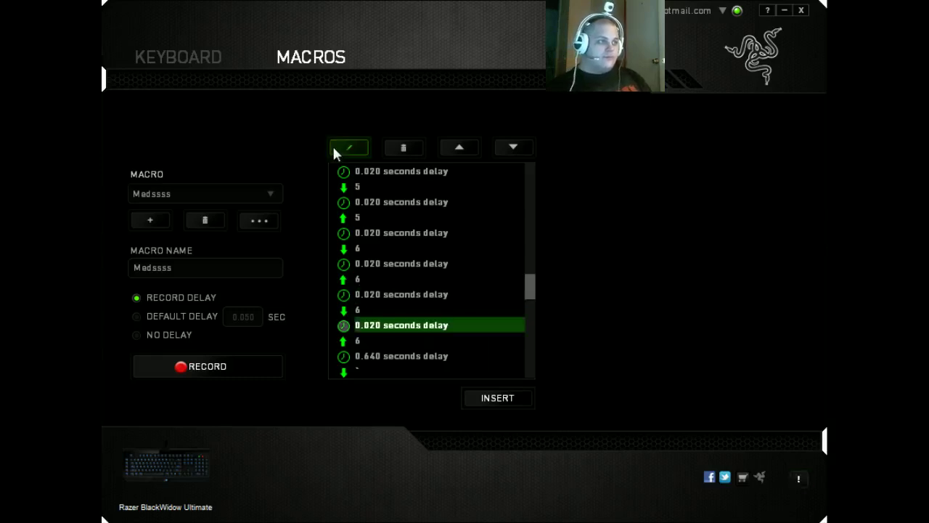
Set the delay between the last 6 and the first backtick keystroke to 0.020 seconds.
click(369, 354)
click(350, 148)
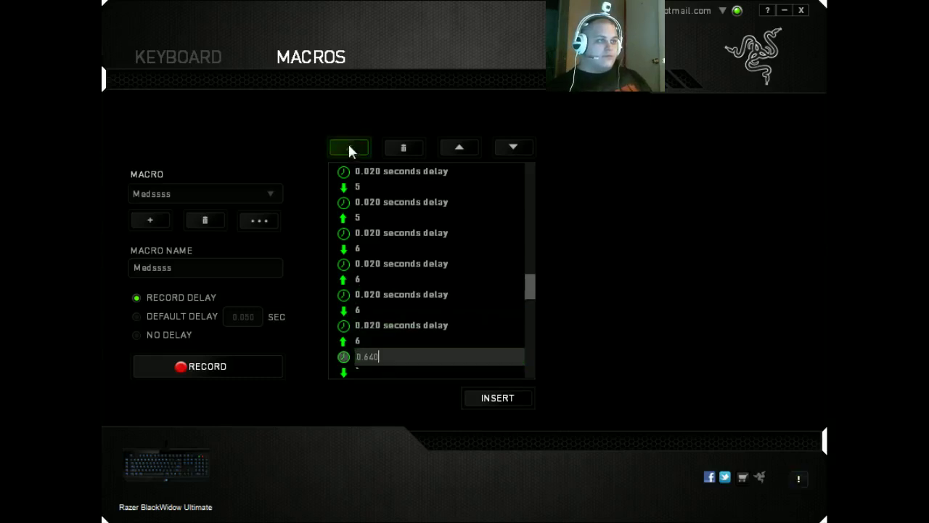
key(BackSpace)
key(BackSpace)
key(BackSpace)
key(BackSpace)
text(.020)
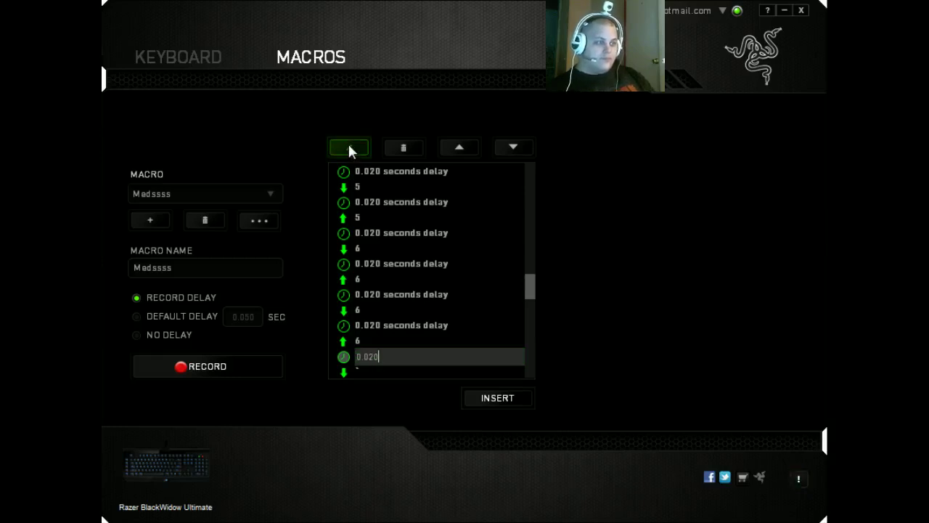
key(Return)
Delete the backtick keystroke between the last 6 and the 1, along with the two delays that belong to it.
scroll(395, 251, down, 1)
scroll(396, 251, down, 1)
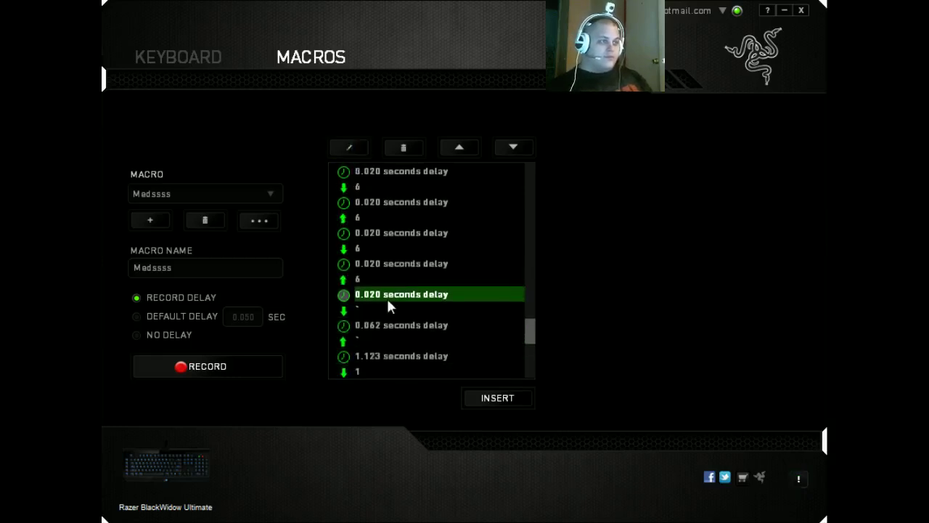
click(386, 308)
click(391, 149)
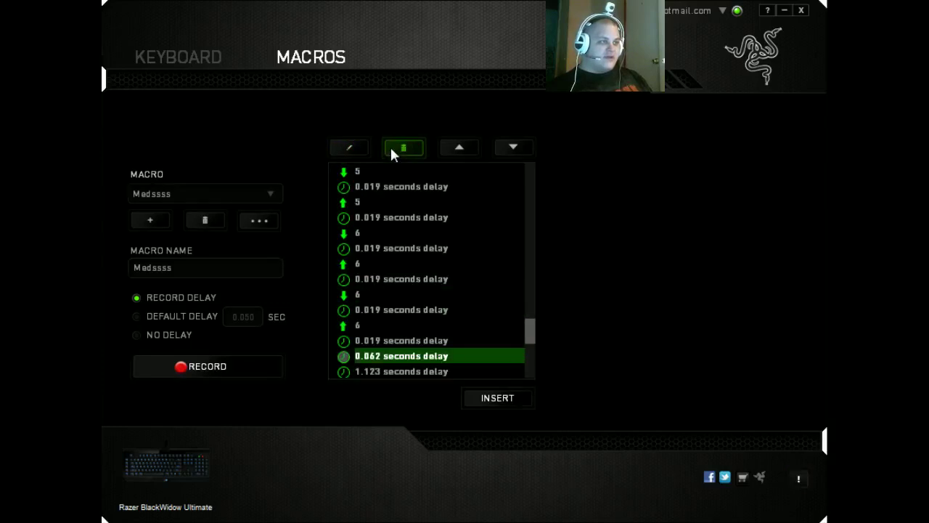
click(392, 149)
click(392, 149)
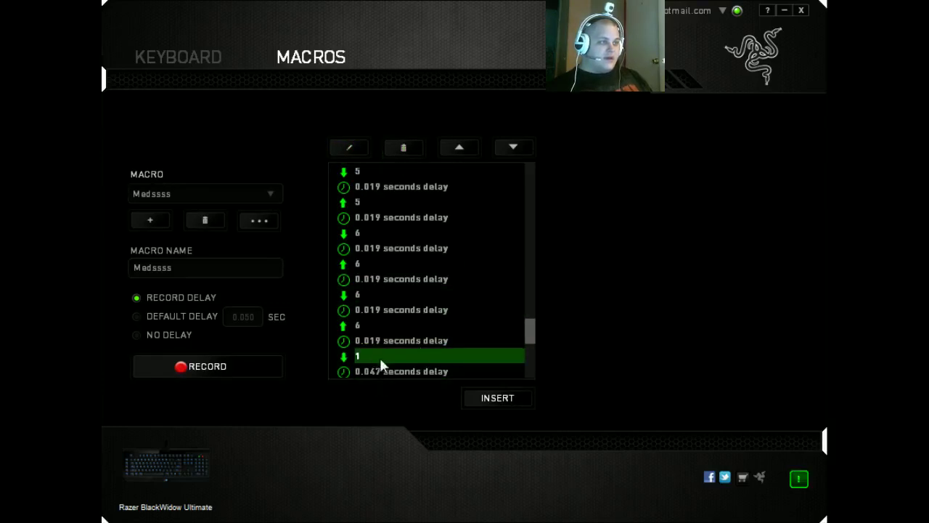
Set the delay between the 1's key-down and key-up events to 0.020 seconds.
click(392, 372)
click(350, 148)
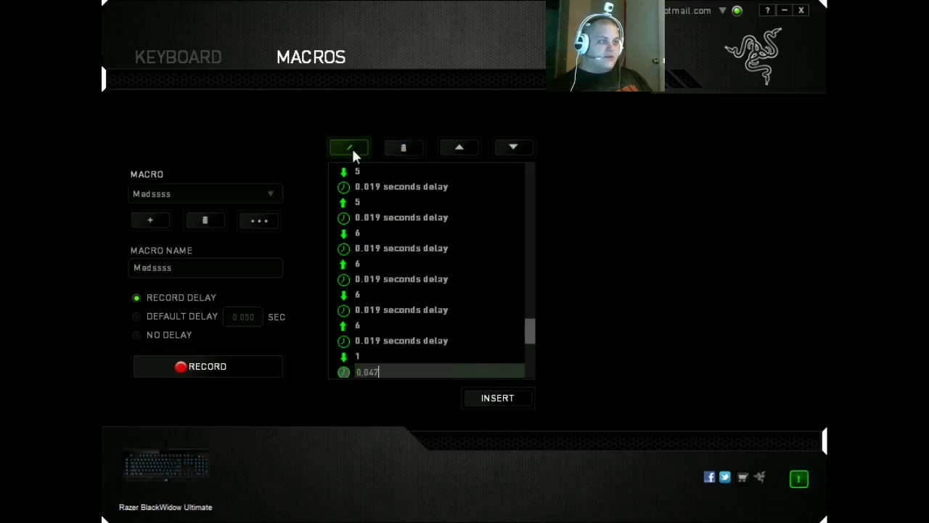
key(BackSpace)
key(BackSpace)
text(20)
key(Return)
Check the macro's event list back to its beginning and open the keyboard's key customization page.
scroll(405, 270, down, 1)
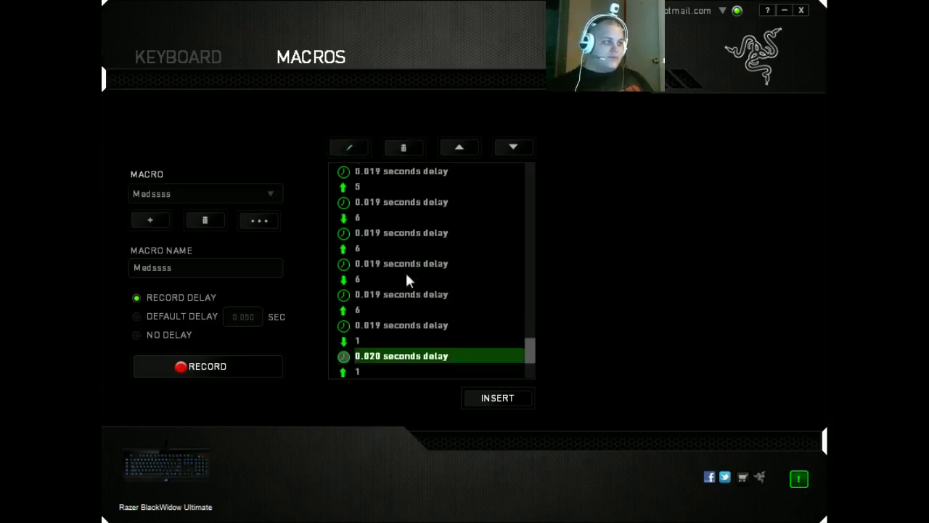
scroll(456, 265, up, 5)
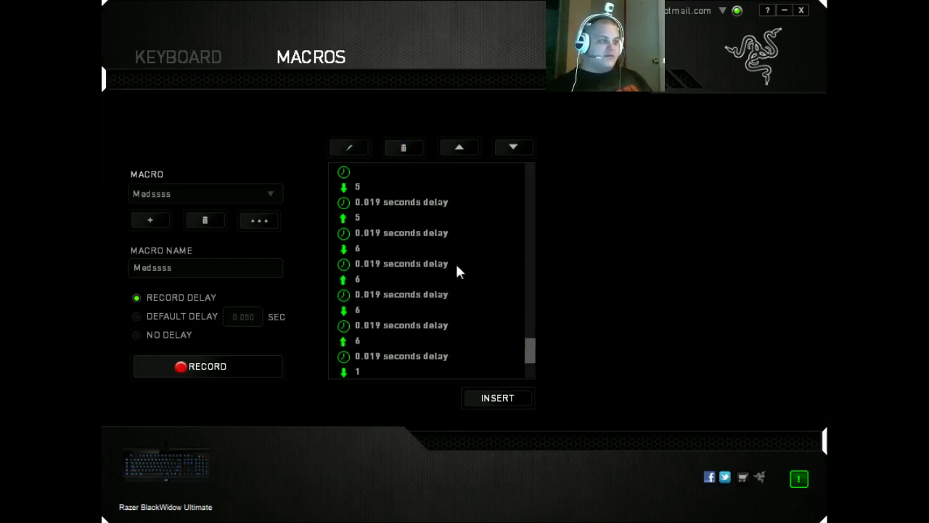
scroll(455, 271, up, 1)
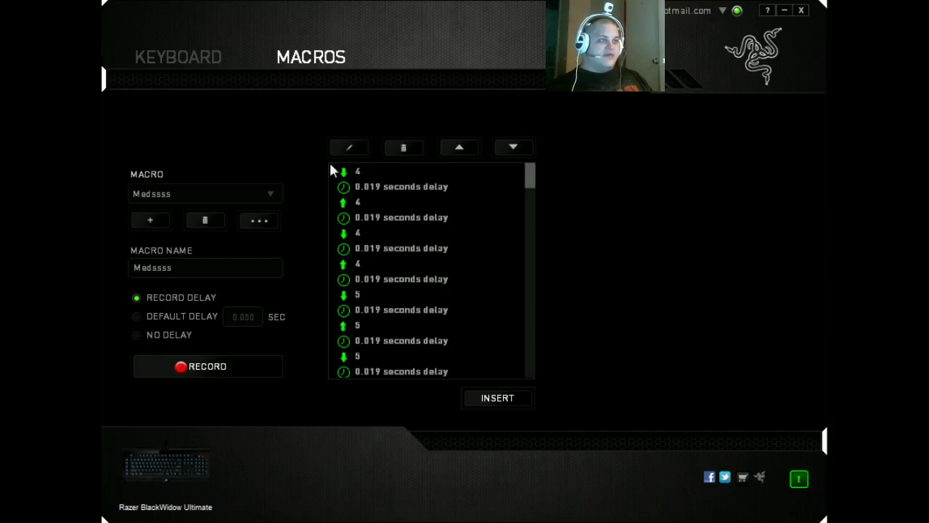
click(161, 52)
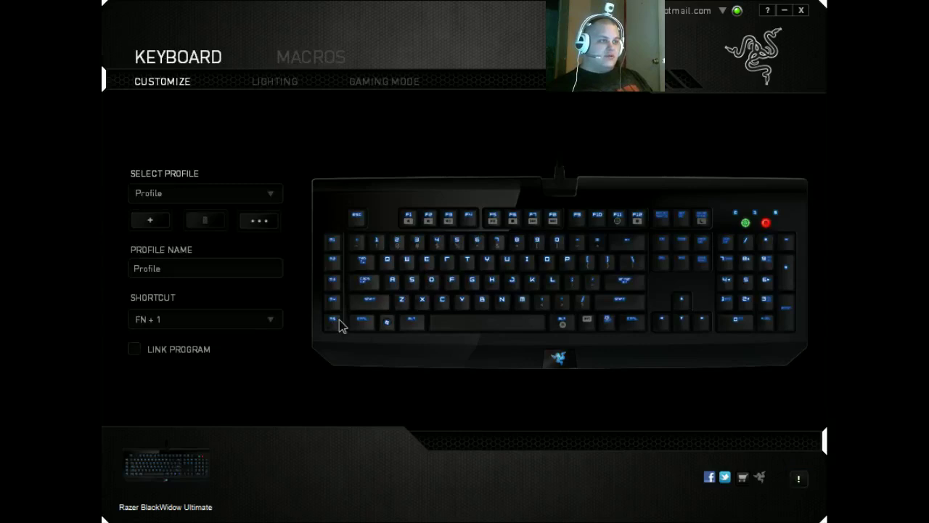